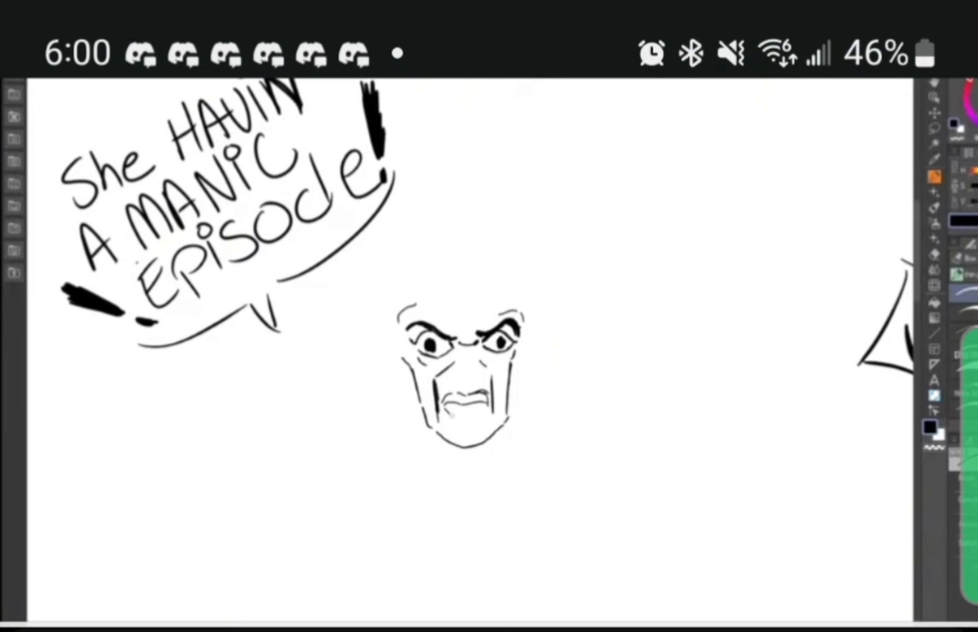
# Step: Draw three small creases and a lower-lip line beneath the scowling mouth, then one wrinkle down each cheek
pyautogui.moveTo(451, 415)
pyautogui.mouseDown()
pyautogui.moveTo(479, 417)
pyautogui.moveTo(472, 421)
pyautogui.mouseUp()
pyautogui.moveTo(484, 406); pyautogui.dragTo(486, 424)
pyautogui.moveTo(452, 427); pyautogui.dragTo(484, 421)
# Step: Draw curved wrinkle lines down the left and right cheeks
pyautogui.moveTo(394, 358); pyautogui.dragTo(424, 417)
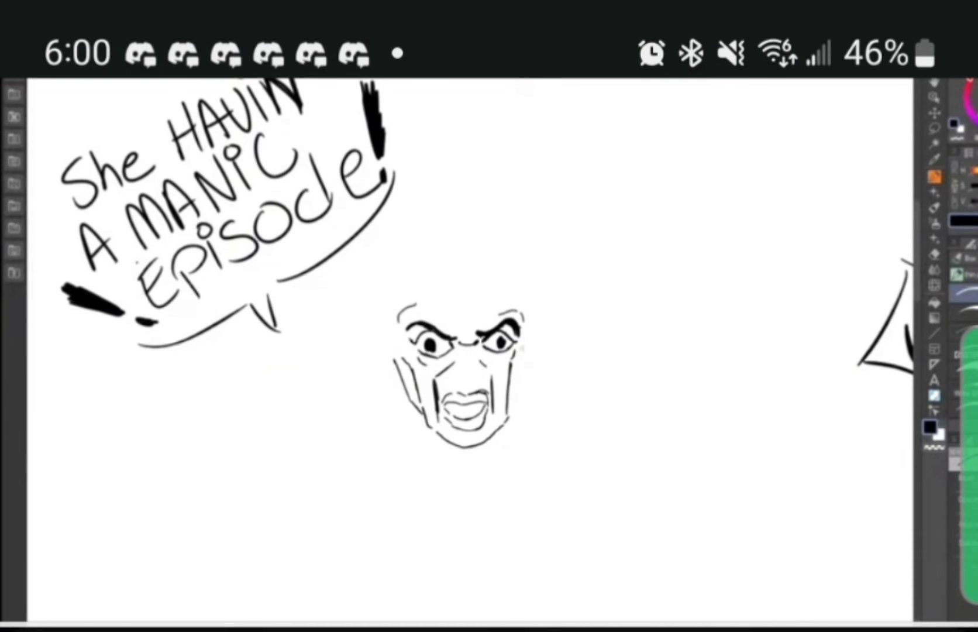
pyautogui.moveTo(527, 339); pyautogui.dragTo(510, 411)
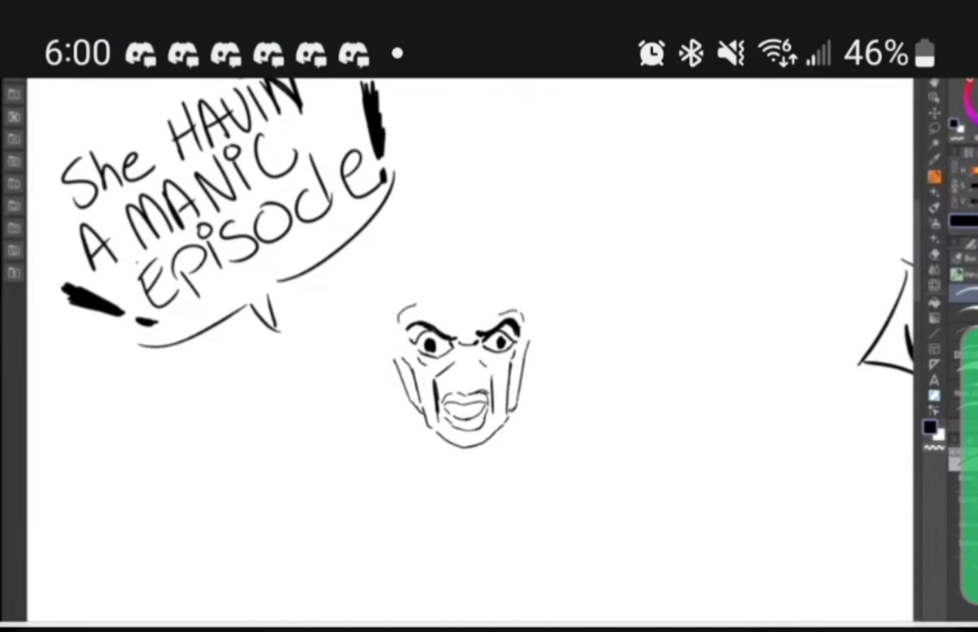